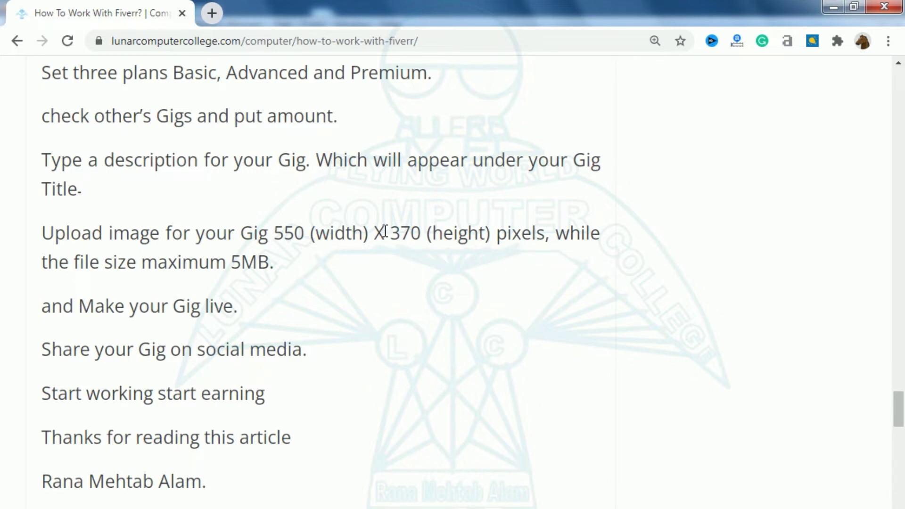
- Examine the required Gig image width and height in the article's upload instructions
drag(385, 231, 479, 232)
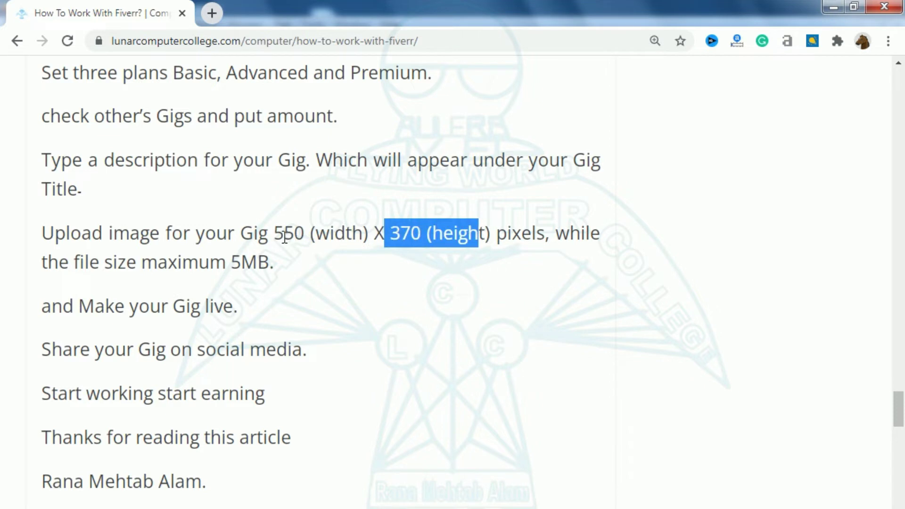
drag(275, 233, 348, 233)
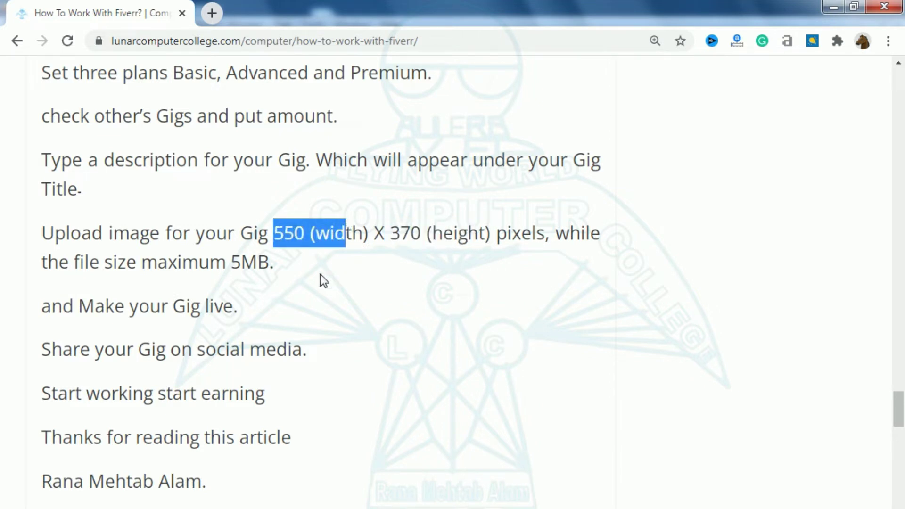
click(217, 233)
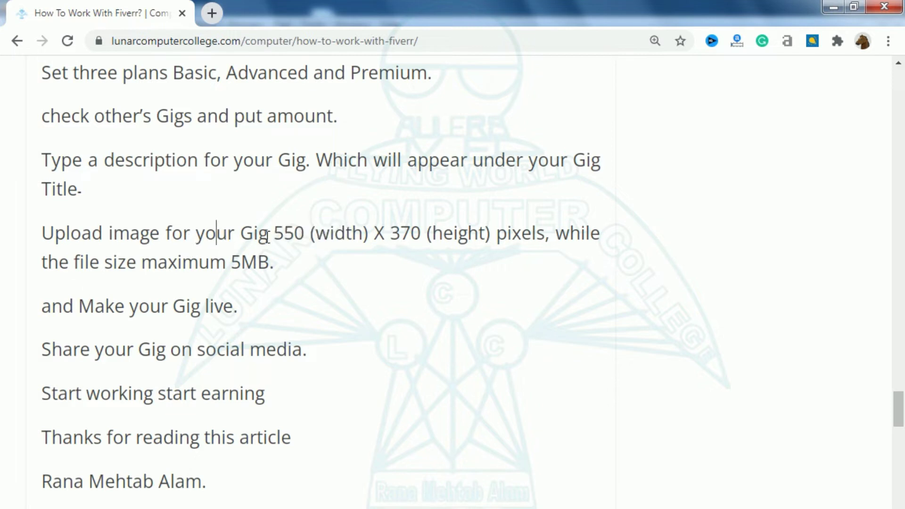
drag(277, 237, 495, 236)
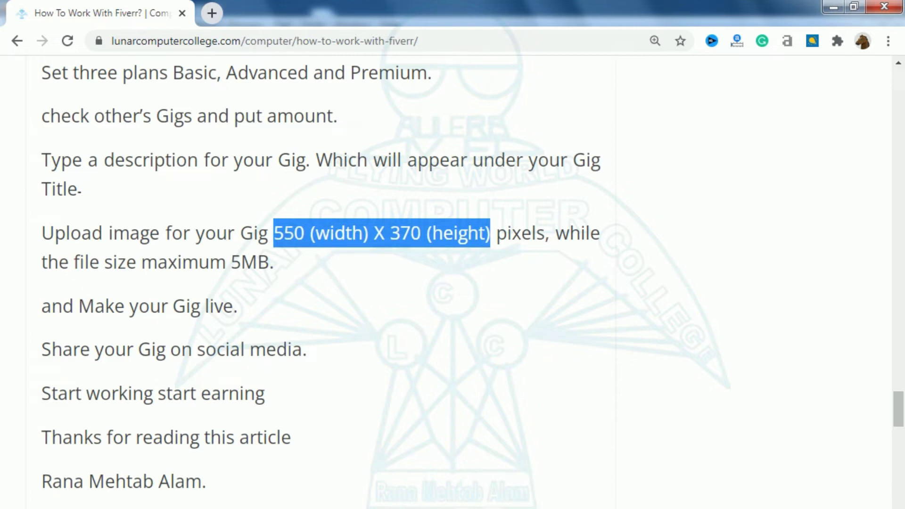
- Switch to CorelDRAW and set the drawing units of the blank Letter page to pixels
key(alt+Tab)
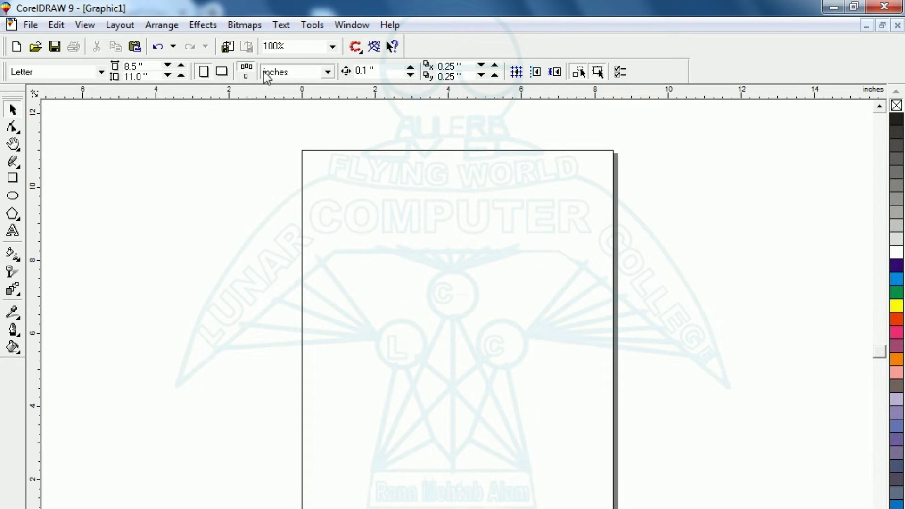
click(282, 75)
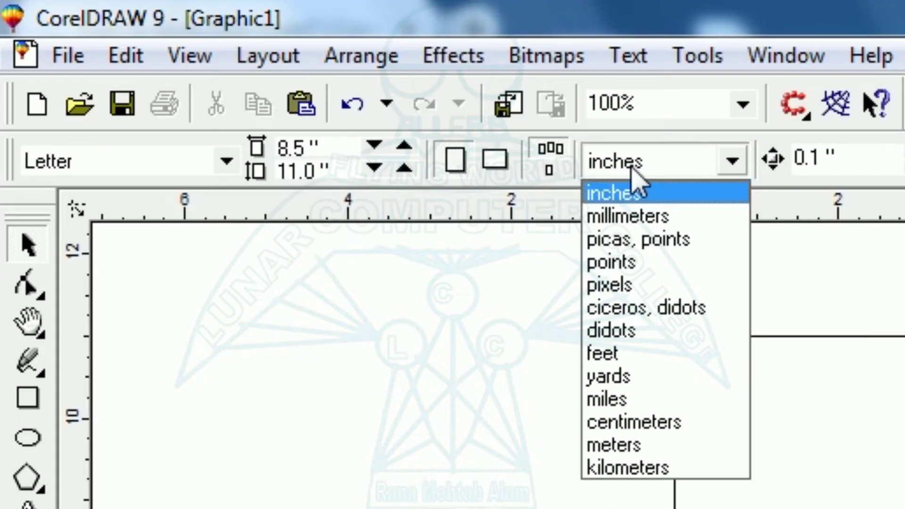
click(621, 285)
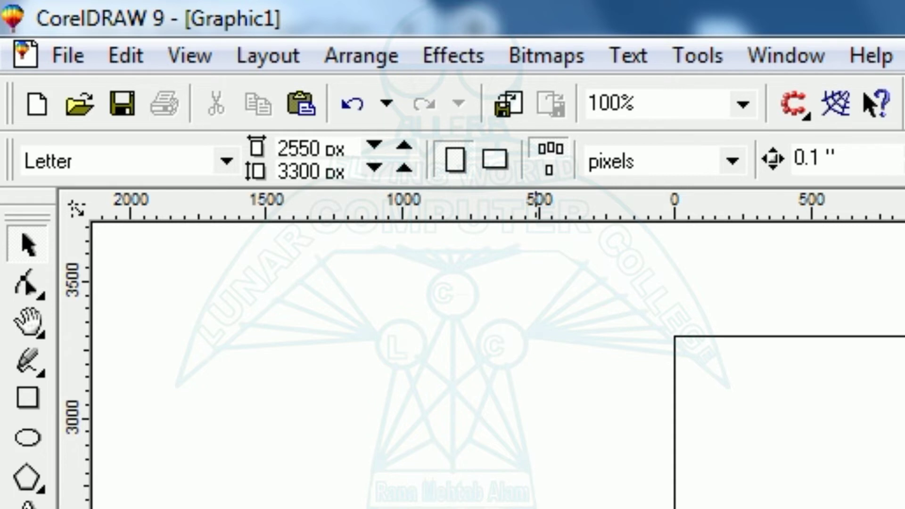
- Draw a rectangle about 812 px wide and 477 px high in the upper part of the page
click(29, 400)
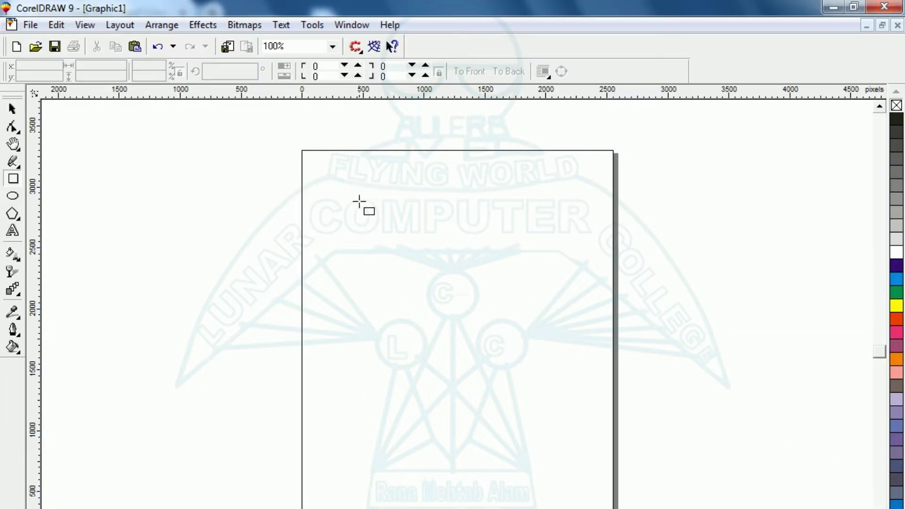
drag(800, 446, 904, 508)
drag(457, 258, 456, 257)
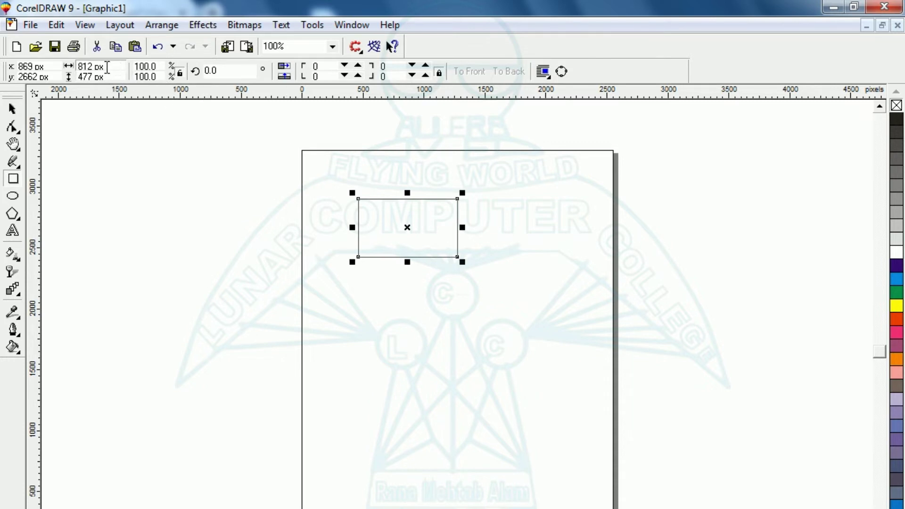
- Set the rectangle's width to 550 px and its height to 370 px
drag(107, 67, 66, 67)
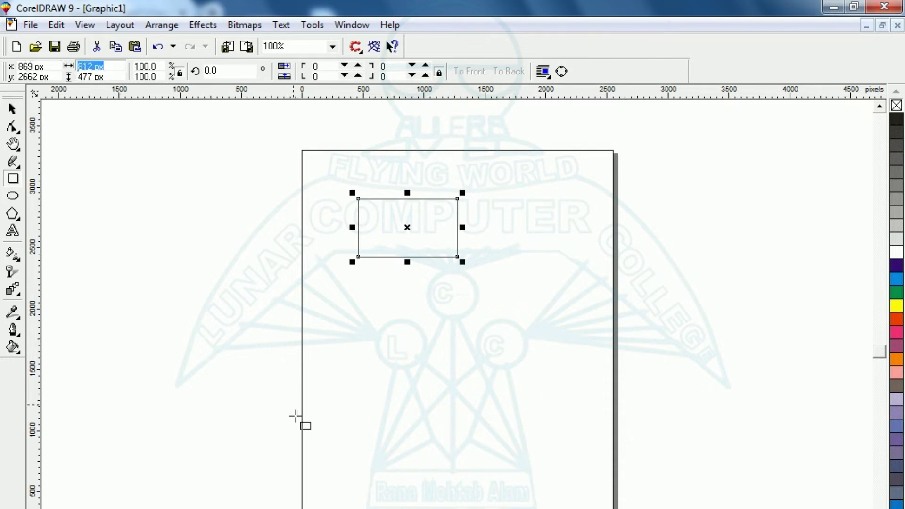
key(Escape)
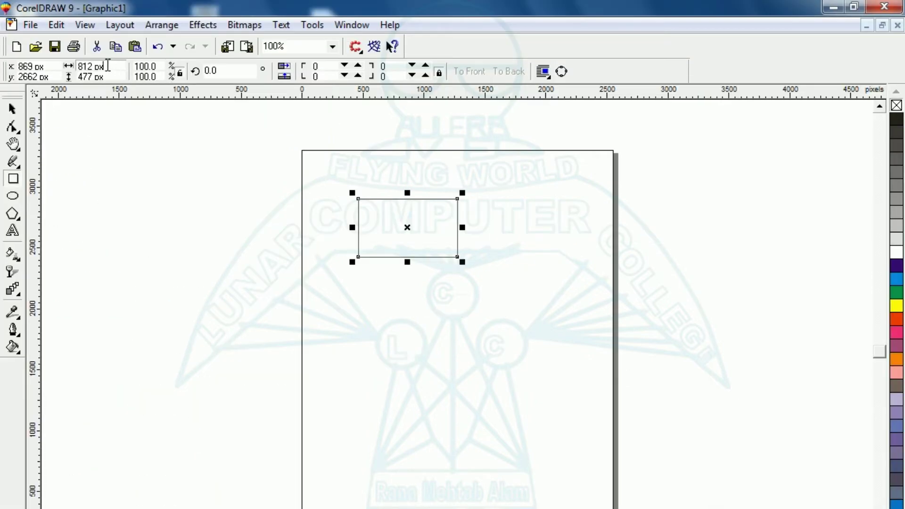
drag(112, 67, 77, 67)
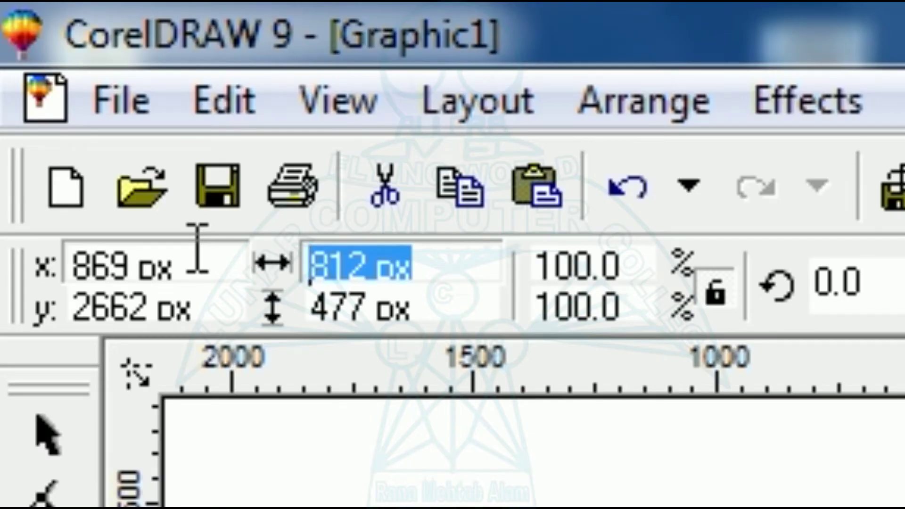
text(550)
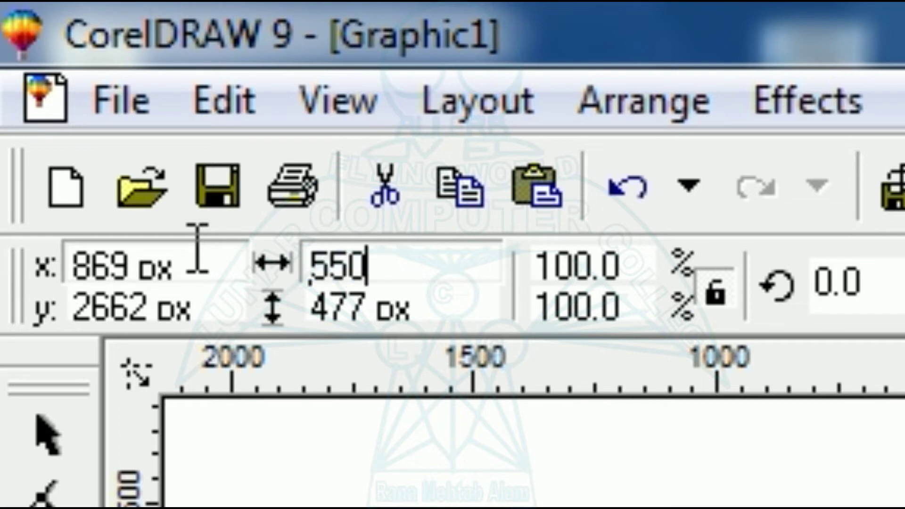
key(Tab)
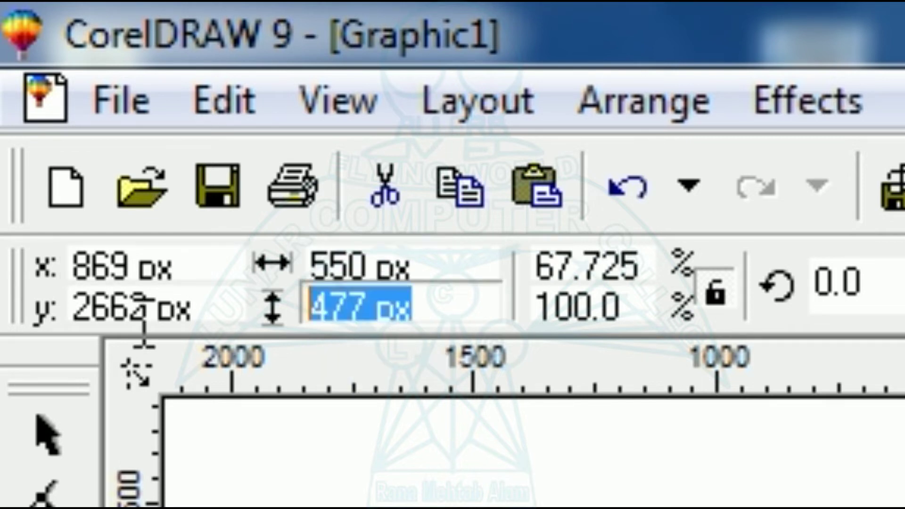
text(370)
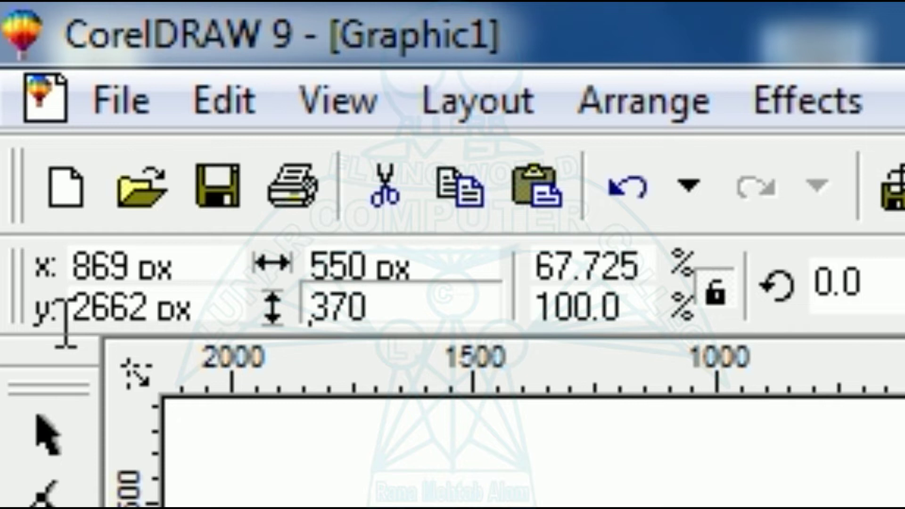
key(Return)
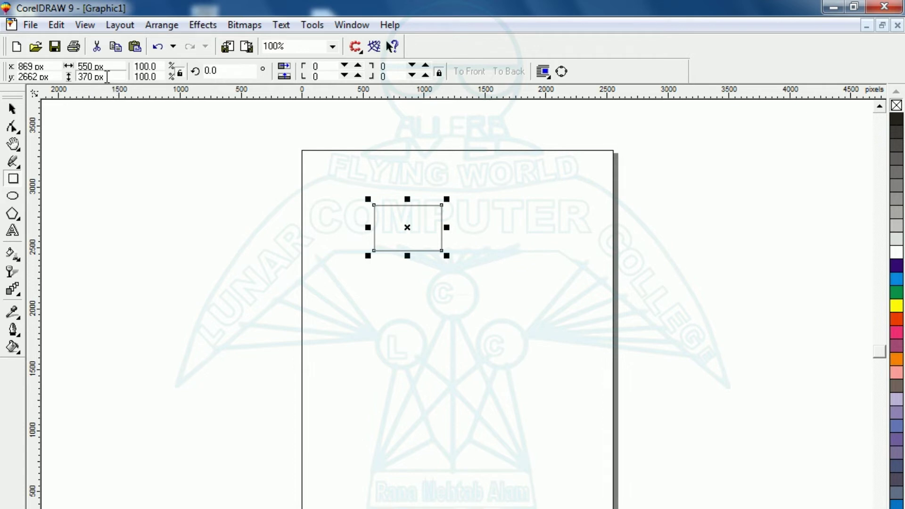
- Fill the 550 by 370 px rectangle with solid blue
key(shift+F2)
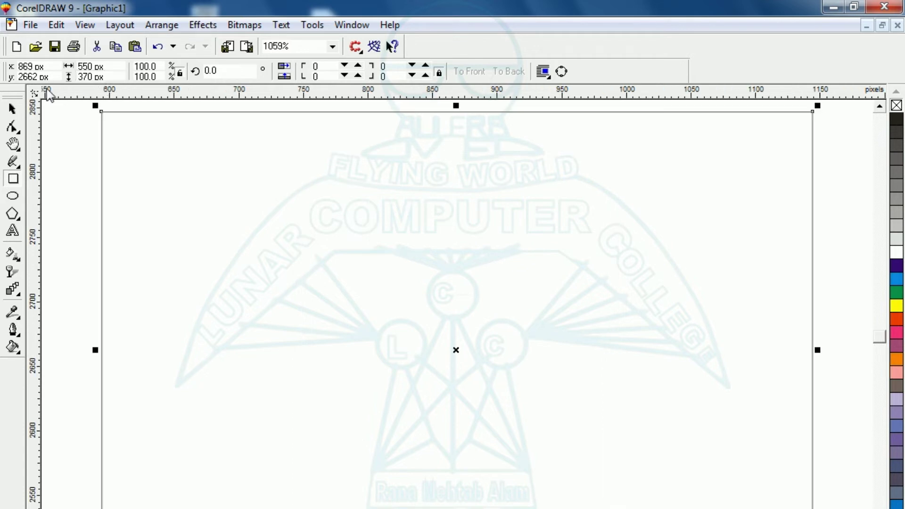
click(13, 109)
click(67, 163)
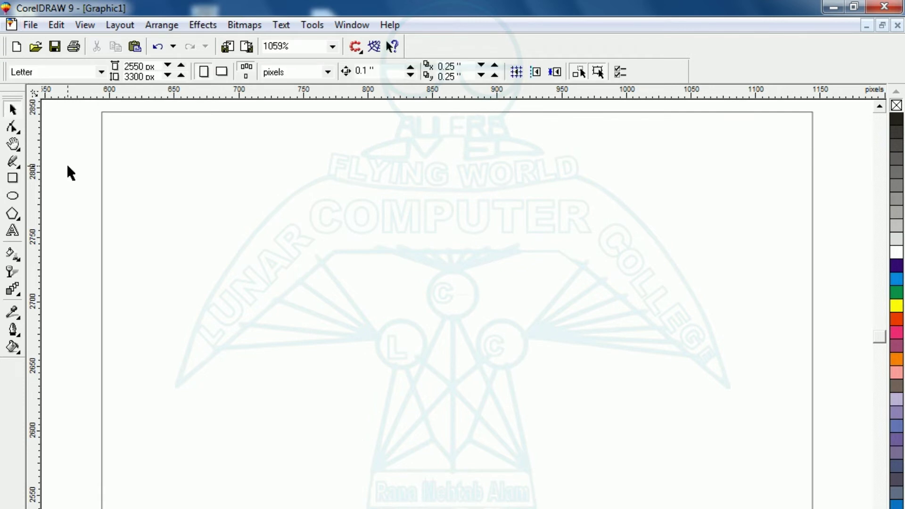
click(101, 180)
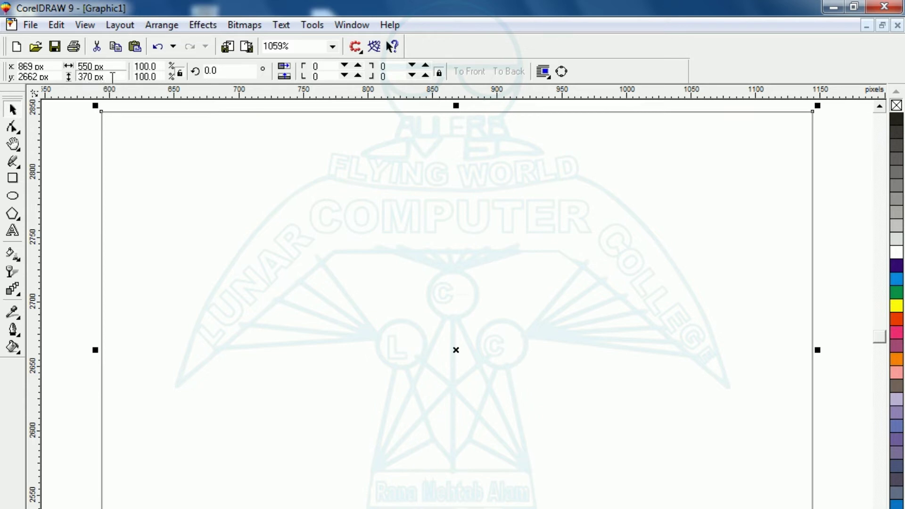
click(293, 302)
click(895, 280)
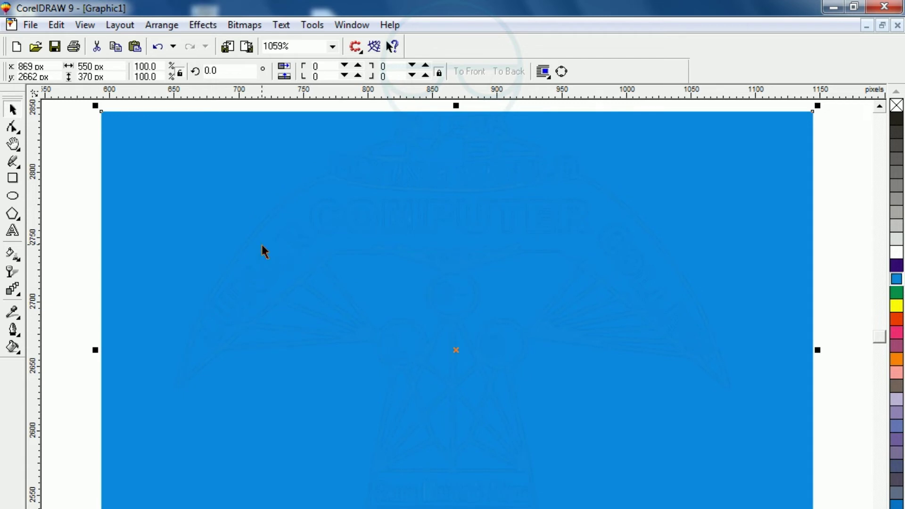
- Add the artistic text "Fiverr Gig" on the blue rectangle, starting near its left edge
click(13, 230)
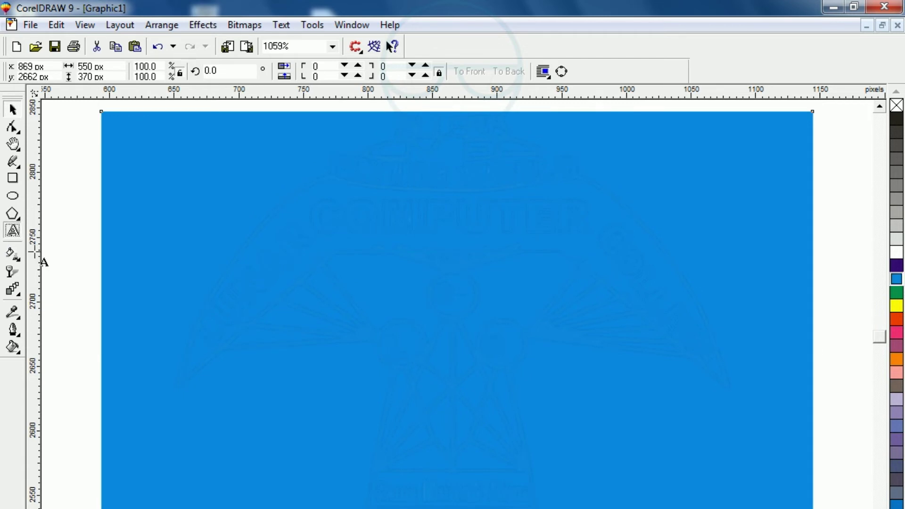
click(134, 321)
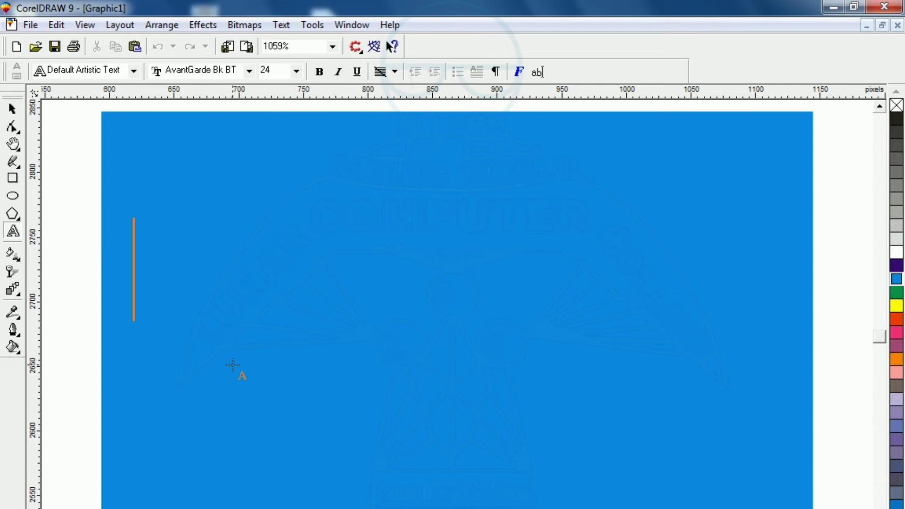
text(Fiver)
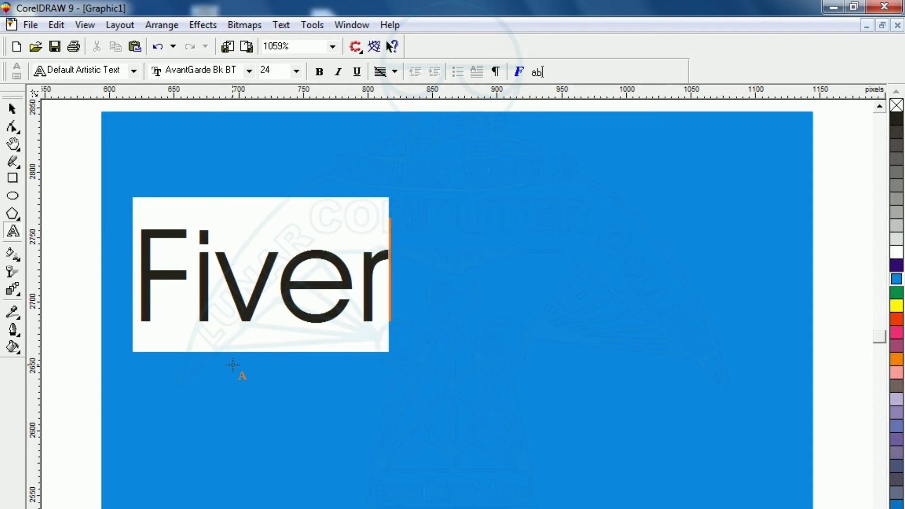
text(r G)
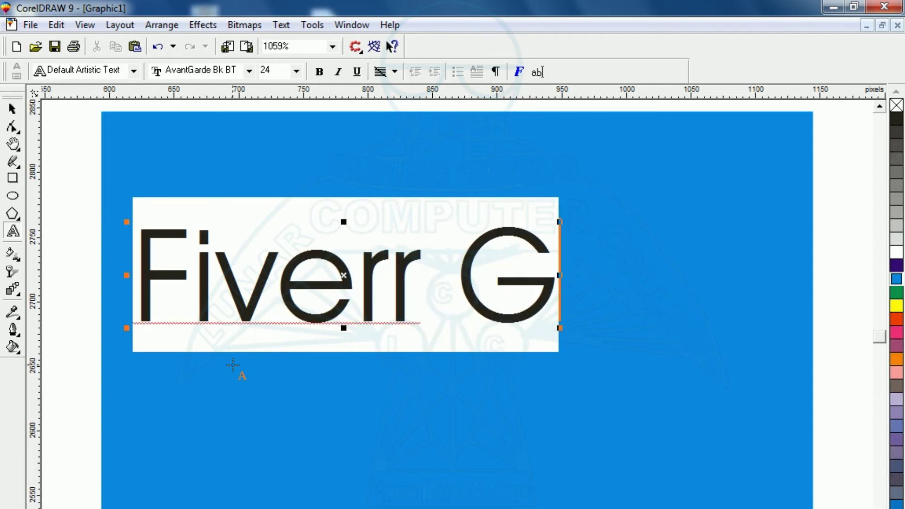
text(ig)
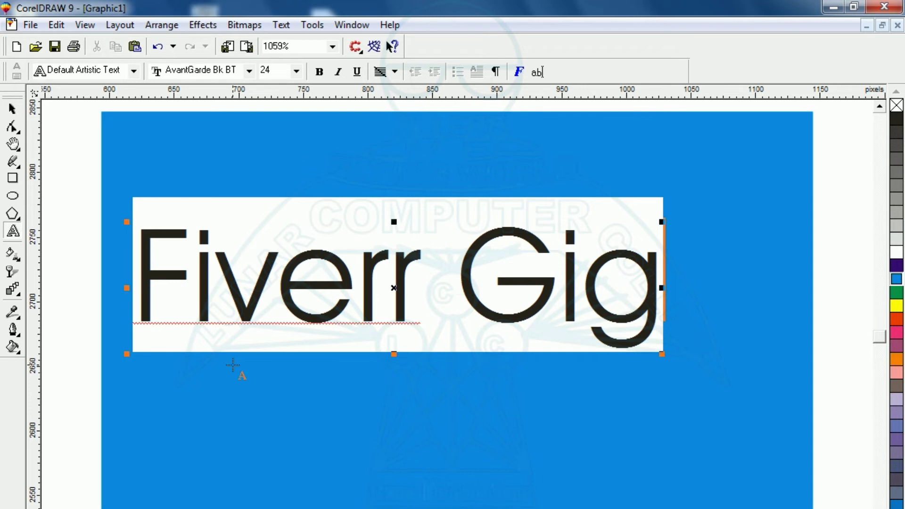
click(12, 109)
click(81, 210)
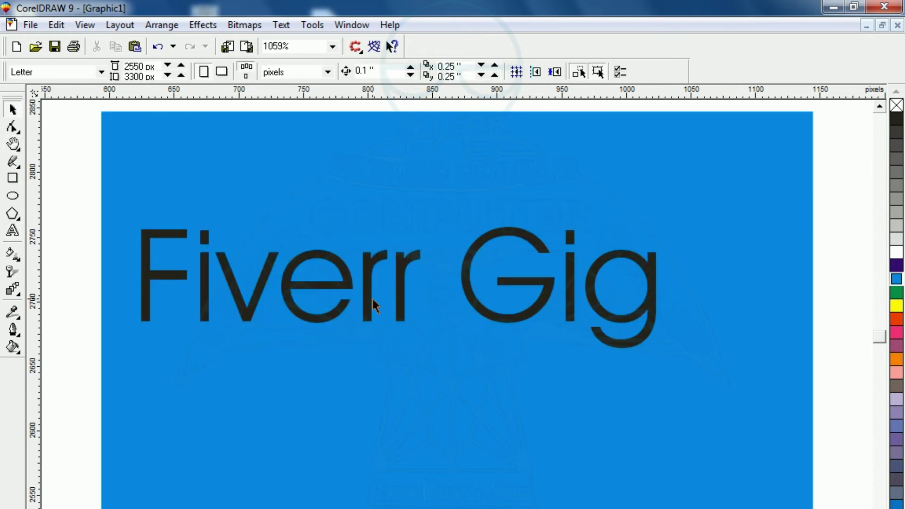
- Enlarge the "Fiverr Gig" text proportionally to about 488 px wide so it spans most of the rectangle
click(396, 306)
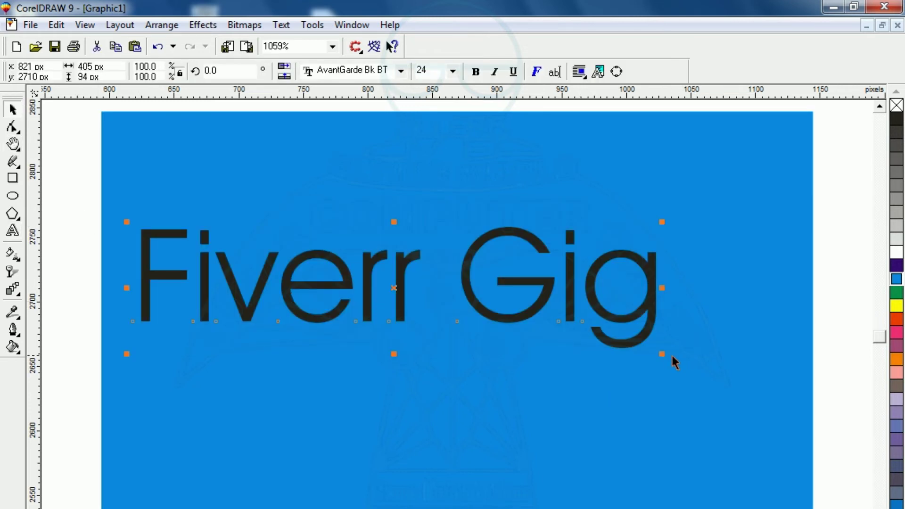
drag(663, 354, 768, 430)
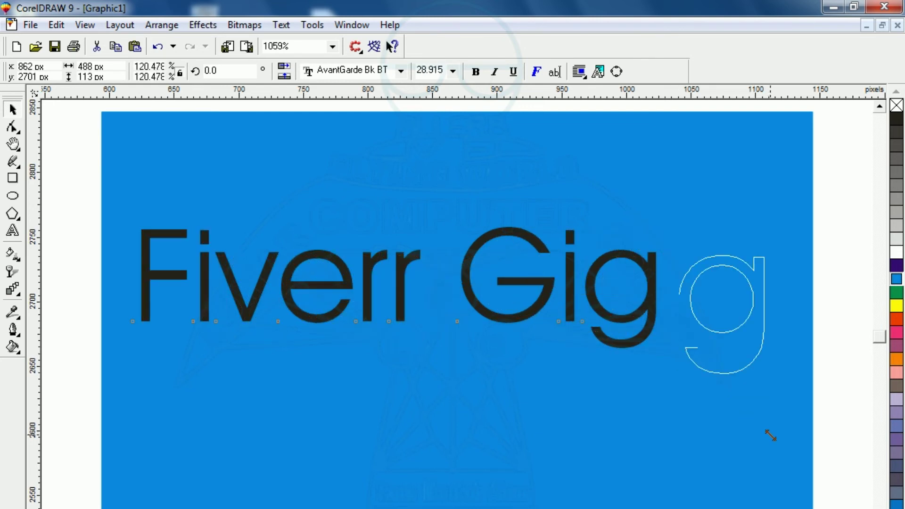
click(61, 213)
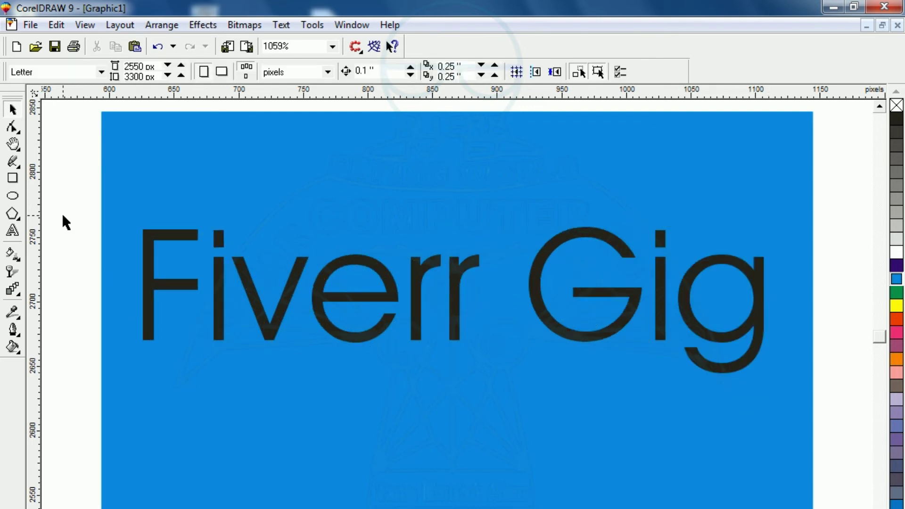
- Place a copy of the "Fiverr Gig" text slightly up and left of the original and fill the copy yellow
drag(375, 308, 373, 293)
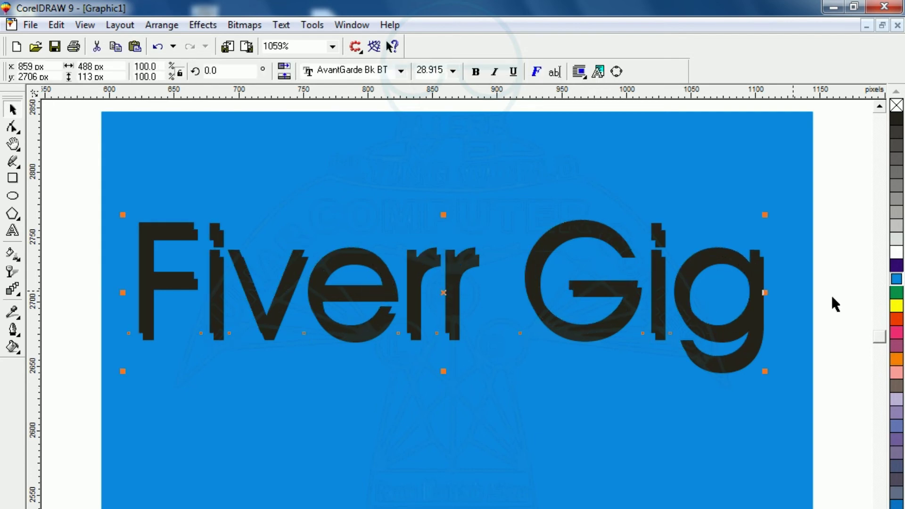
click(896, 309)
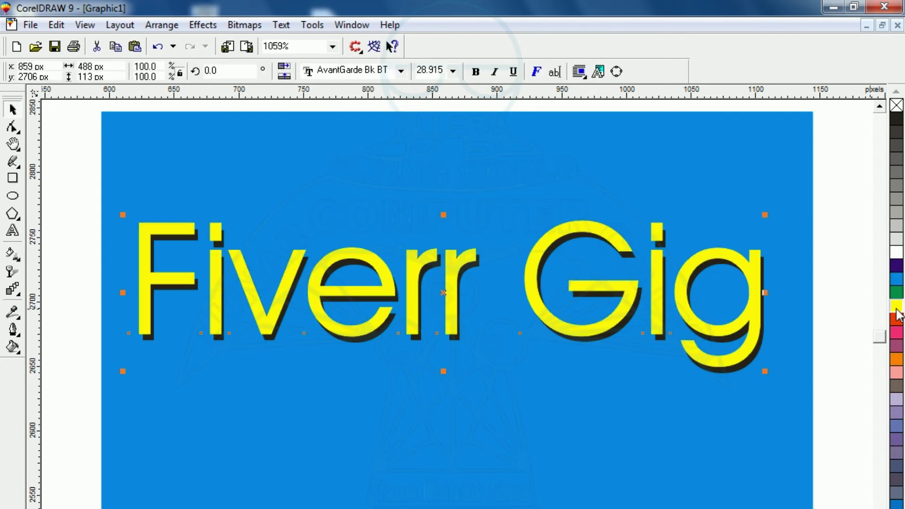
- Select the blue rectangle and set up a JPEG export to the Desktop limited to the selected objects only
key(F3)
click(396, 265)
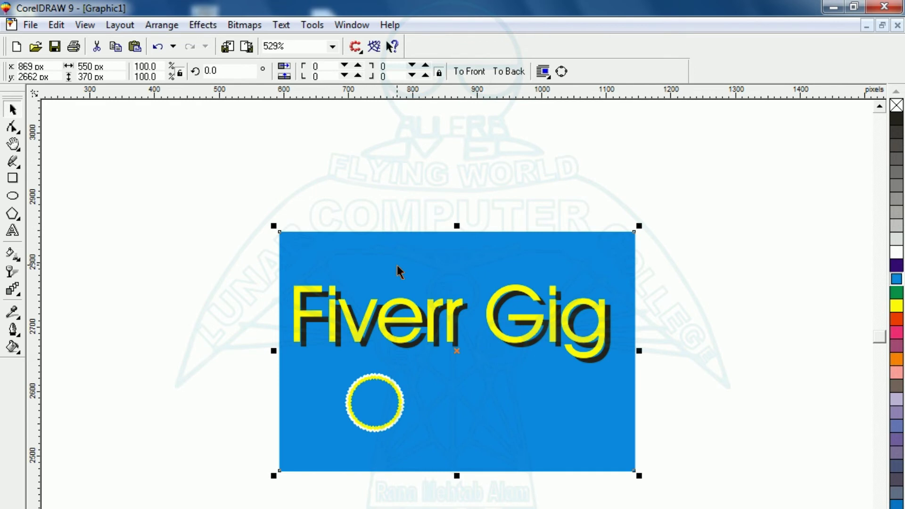
key(ctrl+i)
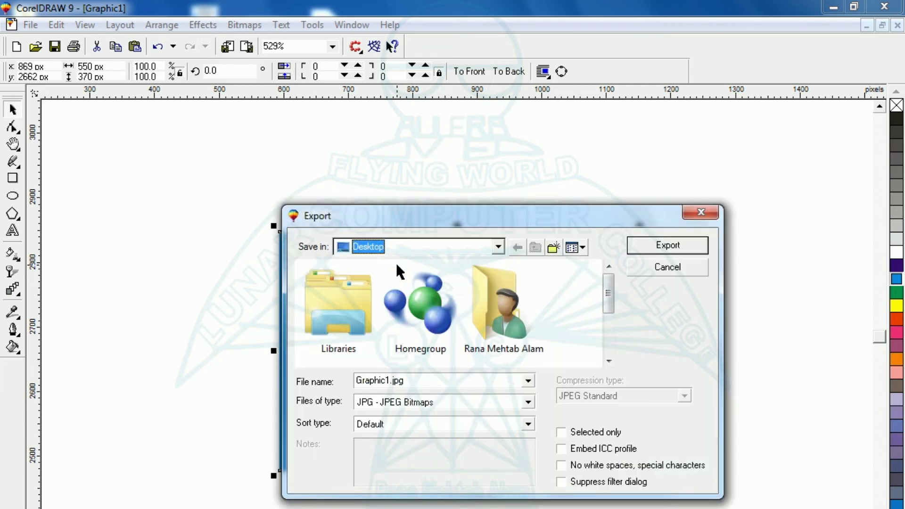
click(569, 431)
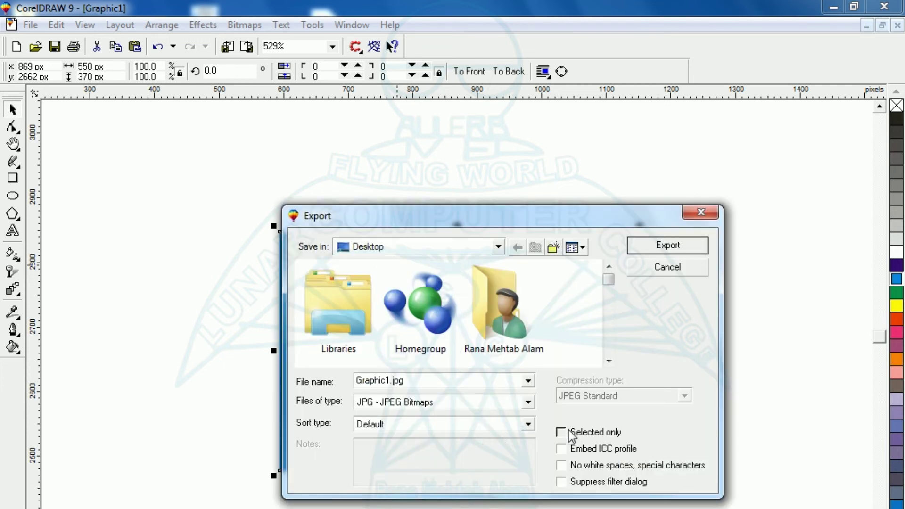
- Name the export file fiverr and export it as a 550 by 370 px RGB Color (24-bit) JPEG at 300 dpi
click(439, 379)
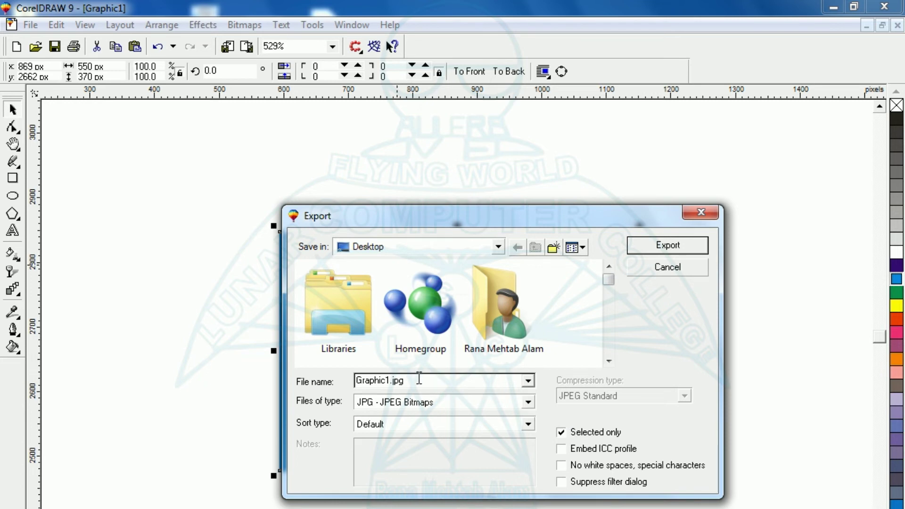
double_click(438, 380)
text(fiverr)
click(681, 249)
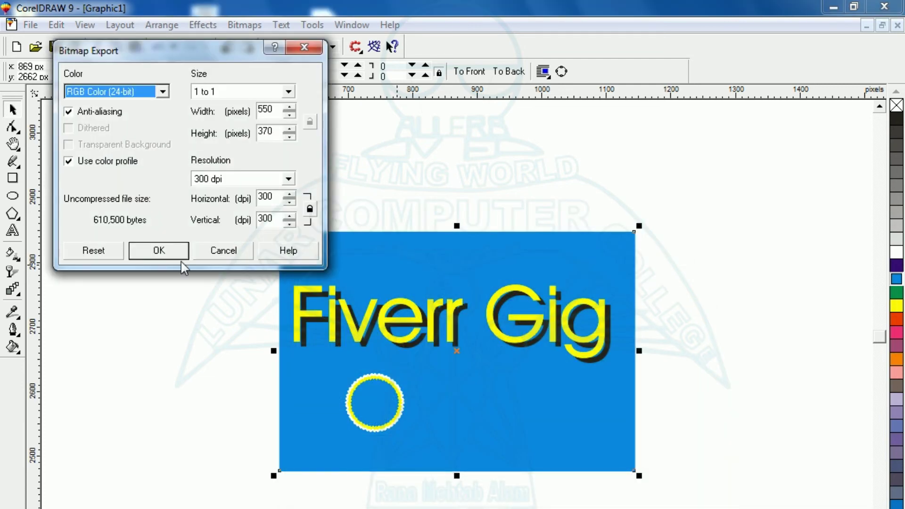
click(160, 252)
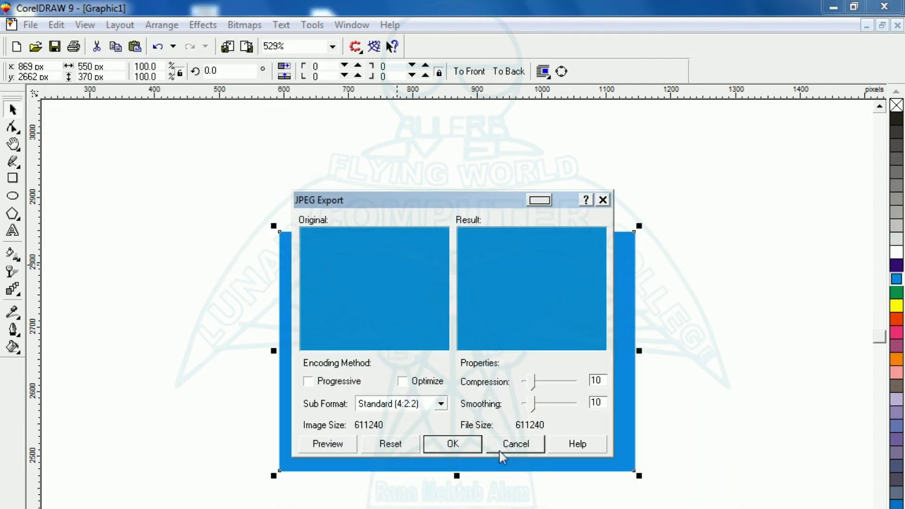
click(471, 445)
- View the exported fiverr image from the desktop in Windows Photo Viewer, and return to the Fiverr article in the browser
click(832, 9)
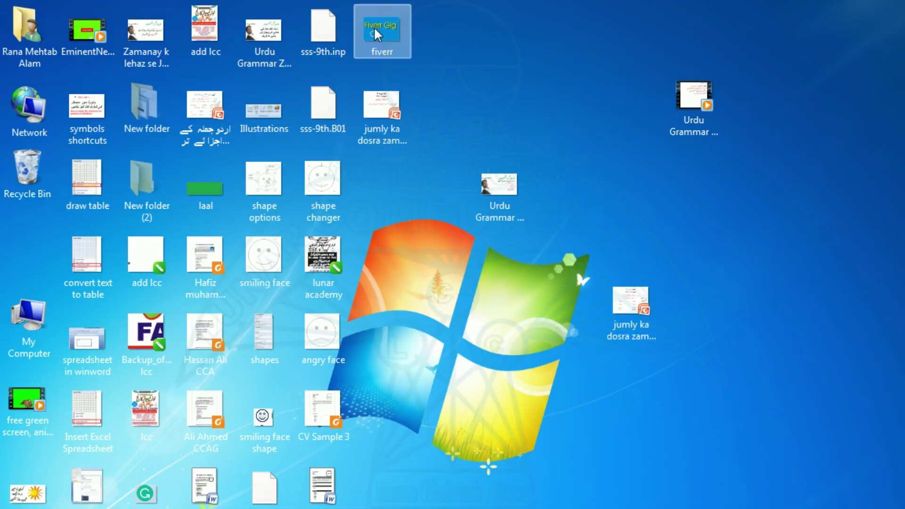
click(387, 21)
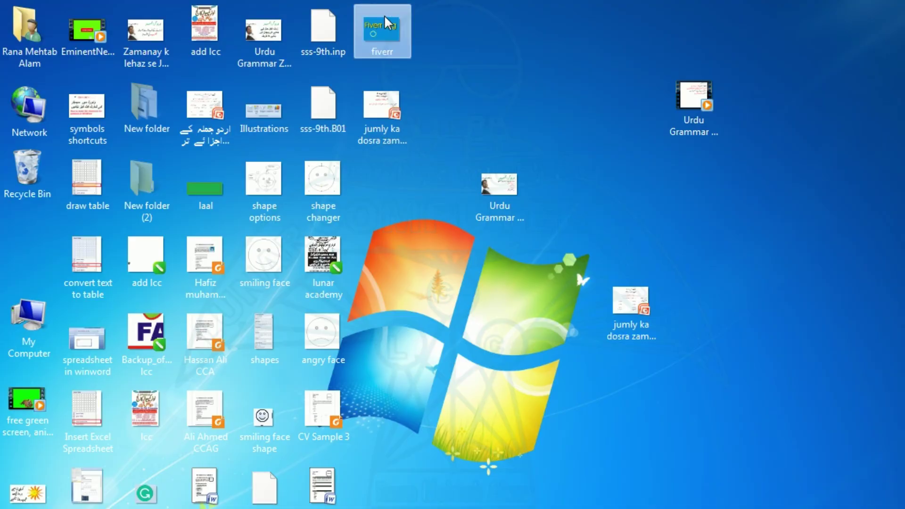
double_click(384, 15)
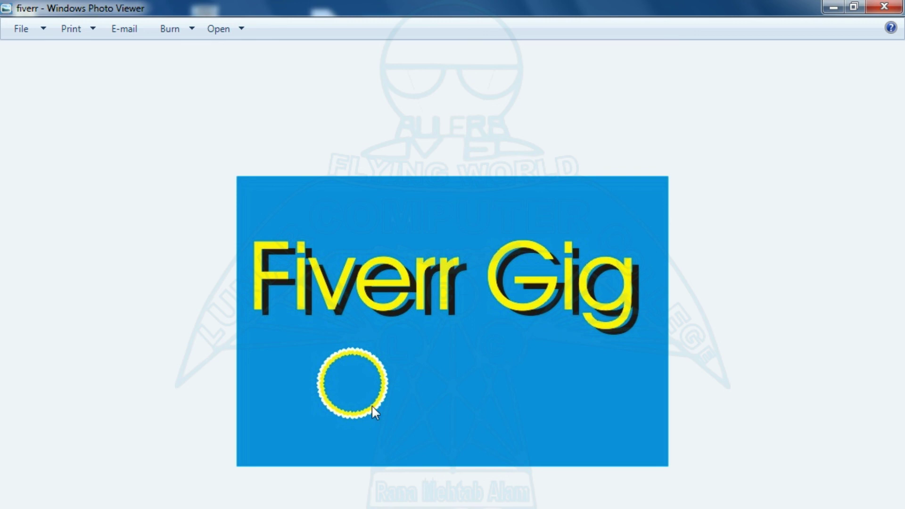
key(alt+Tab)
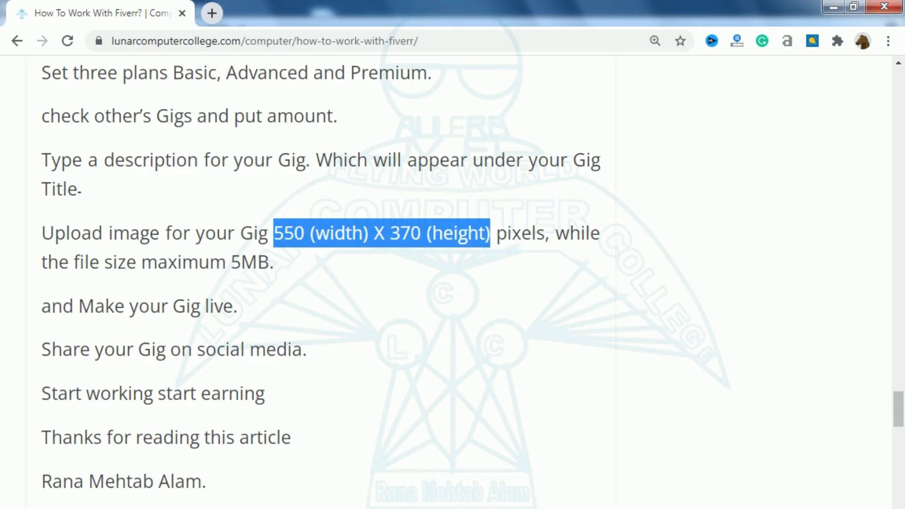